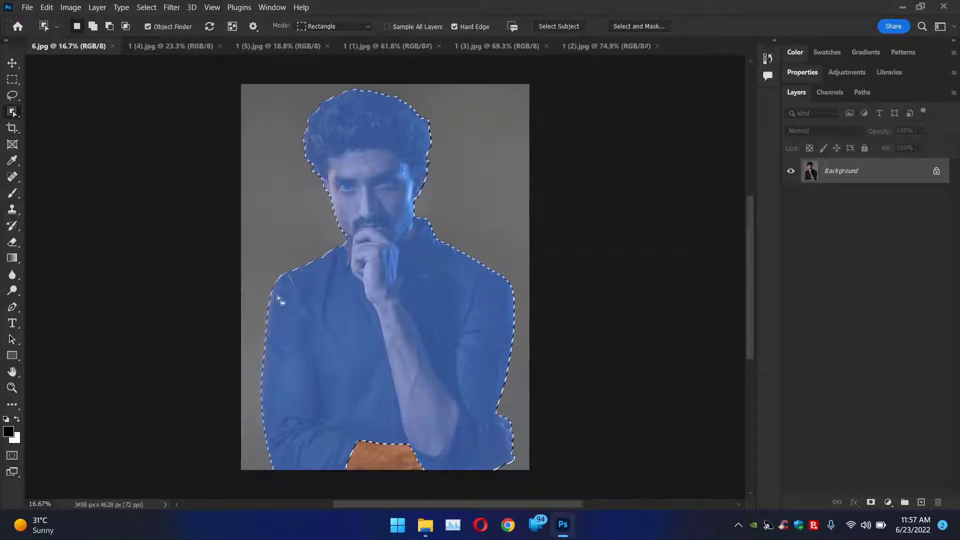
- Add the missed forearm area to the man's selection with a Shift-held Polygonal Lasso outline
{"action": "left_click_drag", "start_coordinate": [12, 95], "coordinate": [67, 108]}
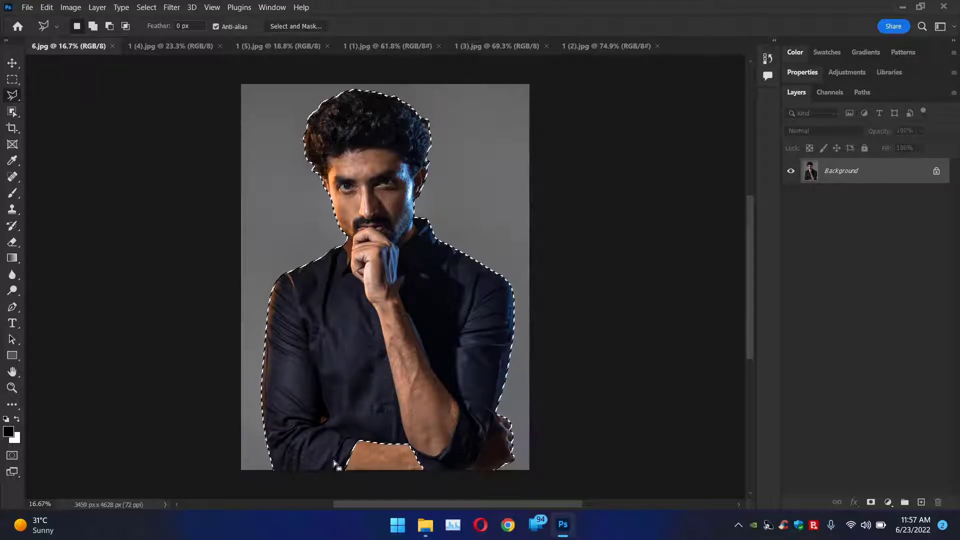
{"action": "key", "text": "shift"}
{"action": "left_click", "coordinate": [345, 471]}
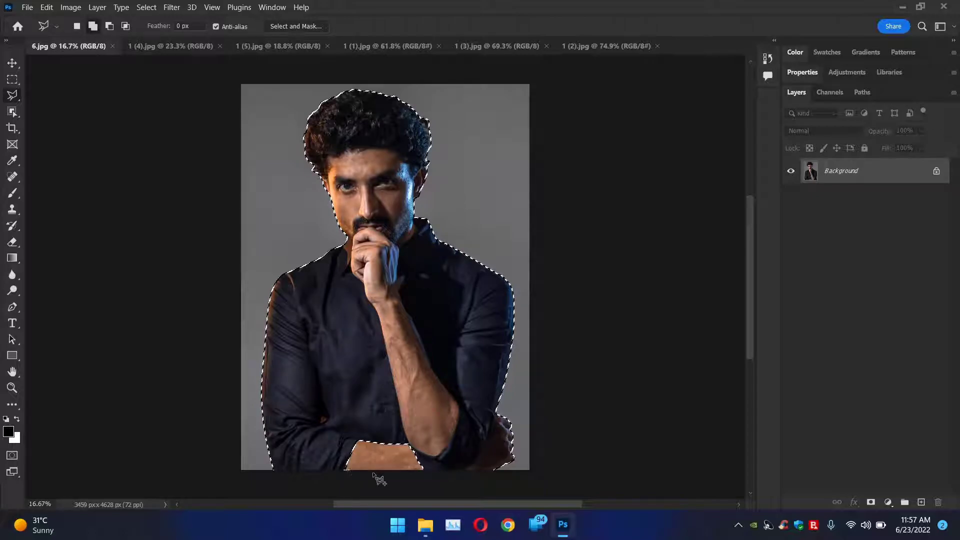
{"action": "left_click", "coordinate": [429, 470]}
{"action": "left_click", "coordinate": [416, 419]}
{"action": "left_click", "coordinate": [376, 418]}
{"action": "left_click", "coordinate": [325, 425]}
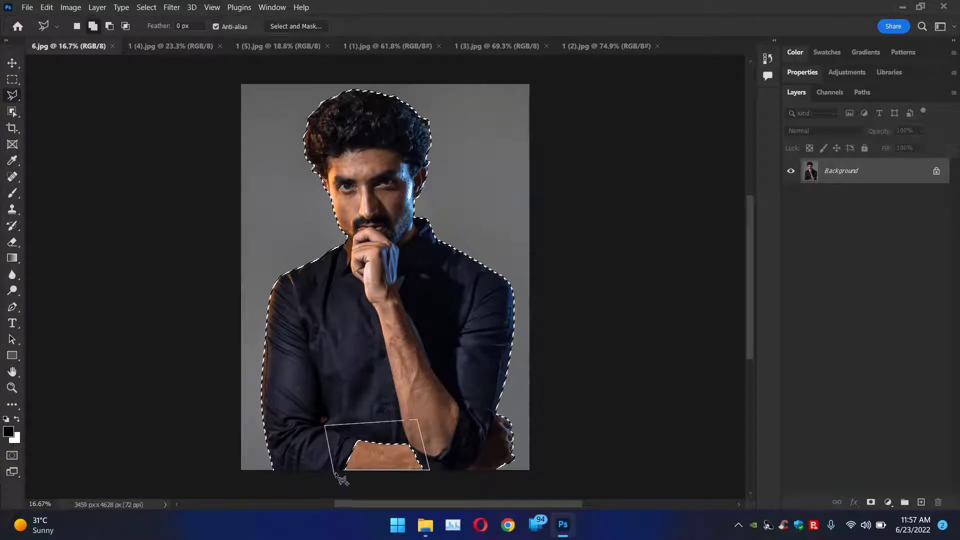
{"action": "left_click", "coordinate": [345, 471]}
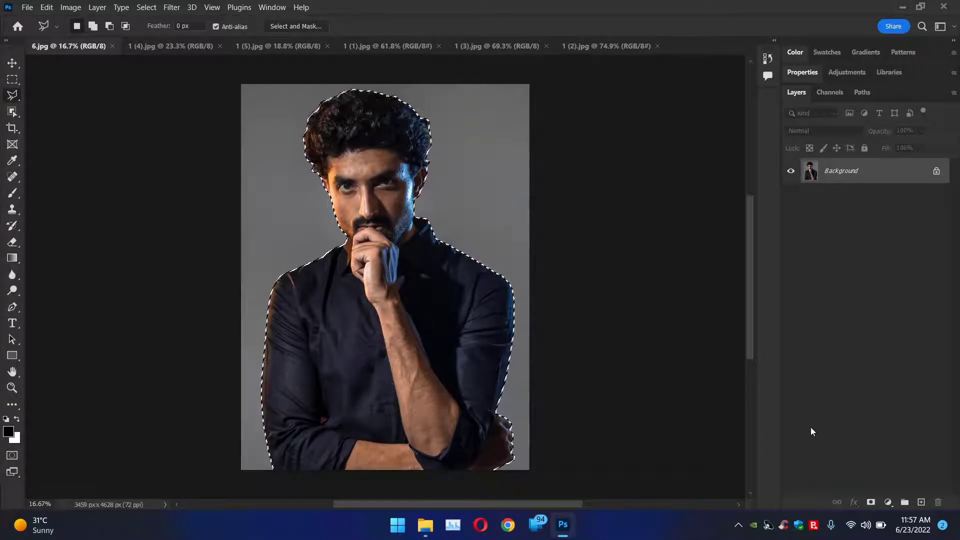
- Add a layer mask that hides everything except the selected man
{"action": "left_click", "coordinate": [871, 501]}
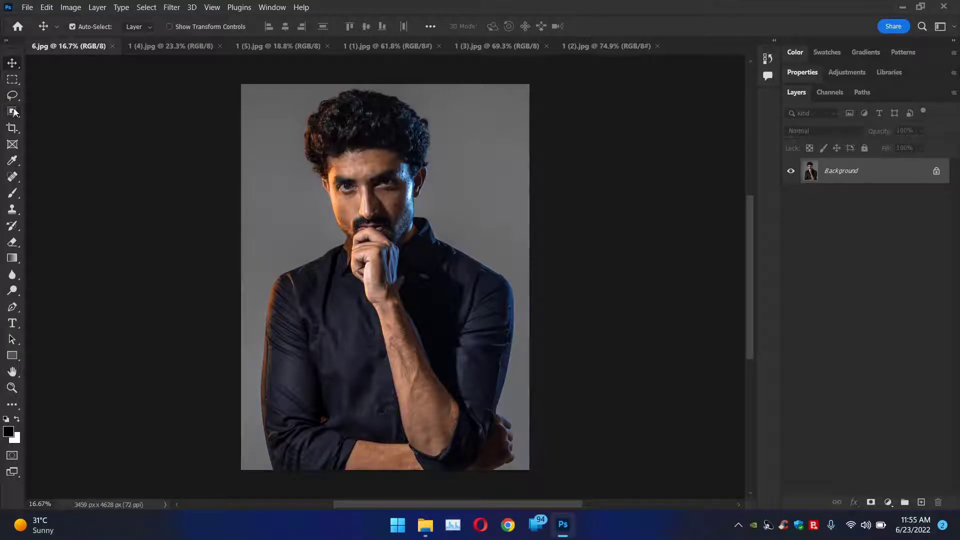
- Switch to the Object Selection Tool and toggle Object Finder off, then back on
{"action": "left_click_drag", "start_coordinate": [14, 112], "coordinate": [46, 117]}
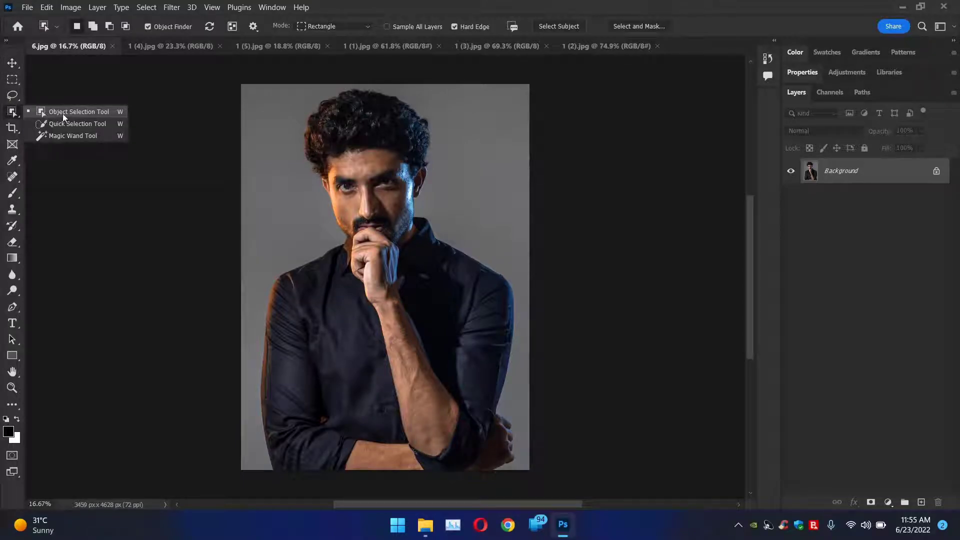
{"action": "left_click", "coordinate": [63, 115]}
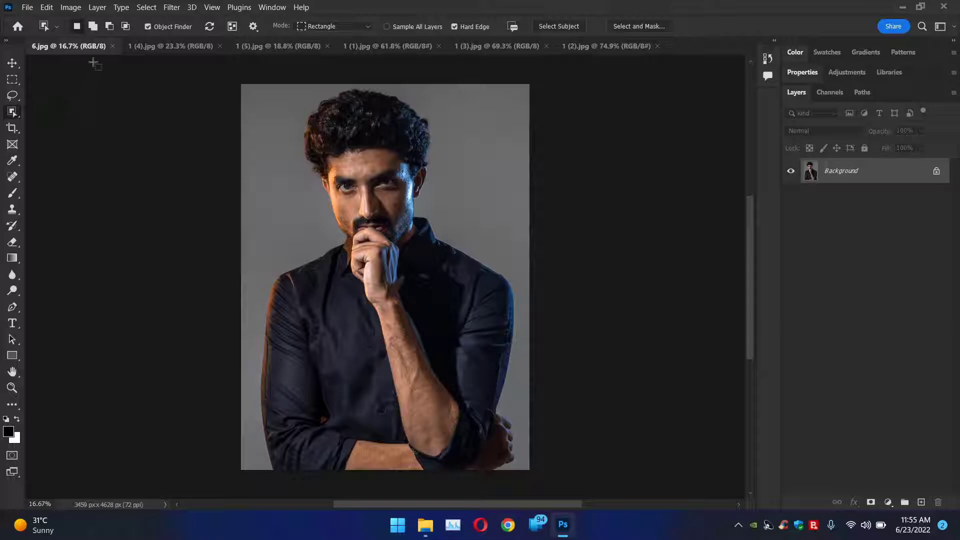
{"action": "left_click", "coordinate": [148, 26]}
{"action": "left_click", "coordinate": [147, 28]}
- Select the whole man with one Object Selection click, then return to the tool with W
{"action": "right_click", "coordinate": [13, 114]}
{"action": "left_click", "coordinate": [65, 112]}
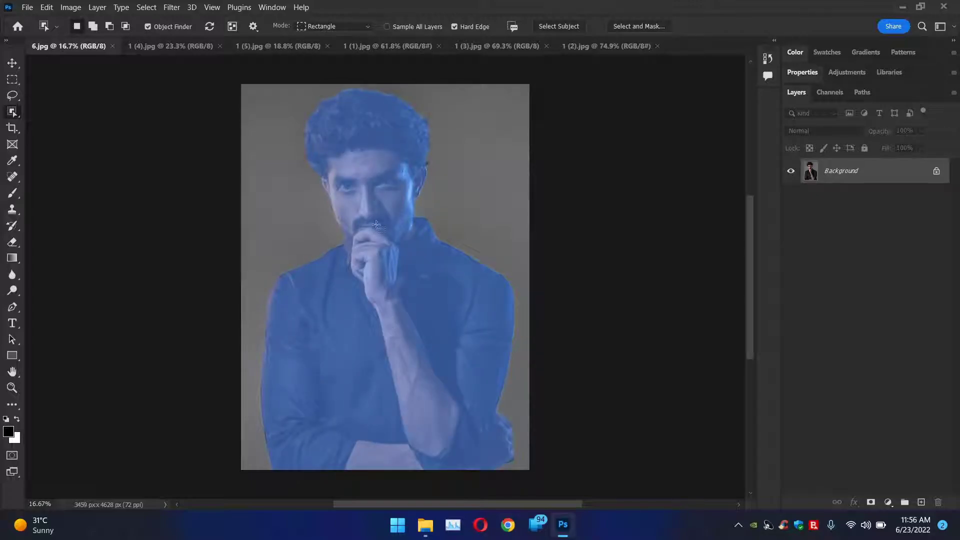
{"action": "left_click", "coordinate": [379, 138]}
{"action": "key", "text": "v"}
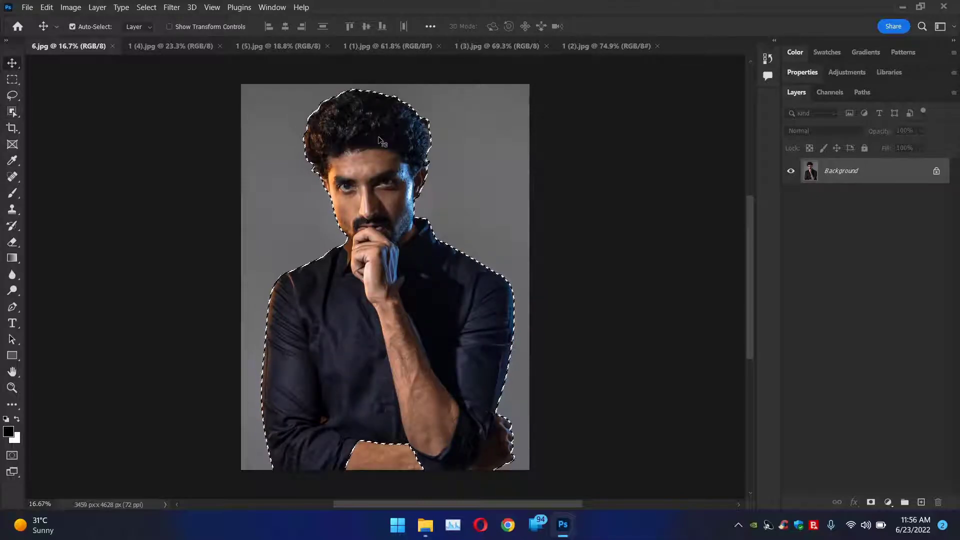
{"action": "key", "text": "w"}
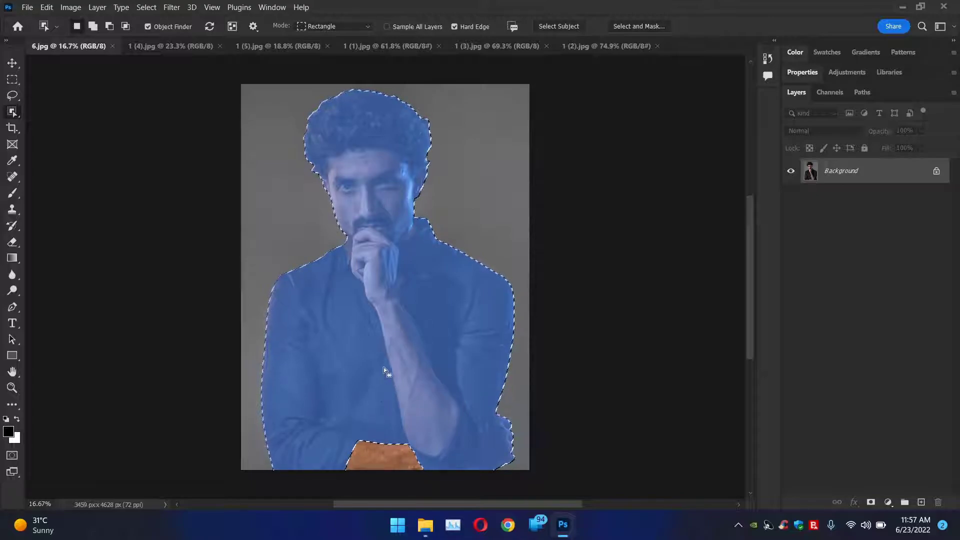
- Shift-add the forearm patch with Polygonal Lasso, then mask out the background around the man
{"action": "left_click", "coordinate": [14, 99]}
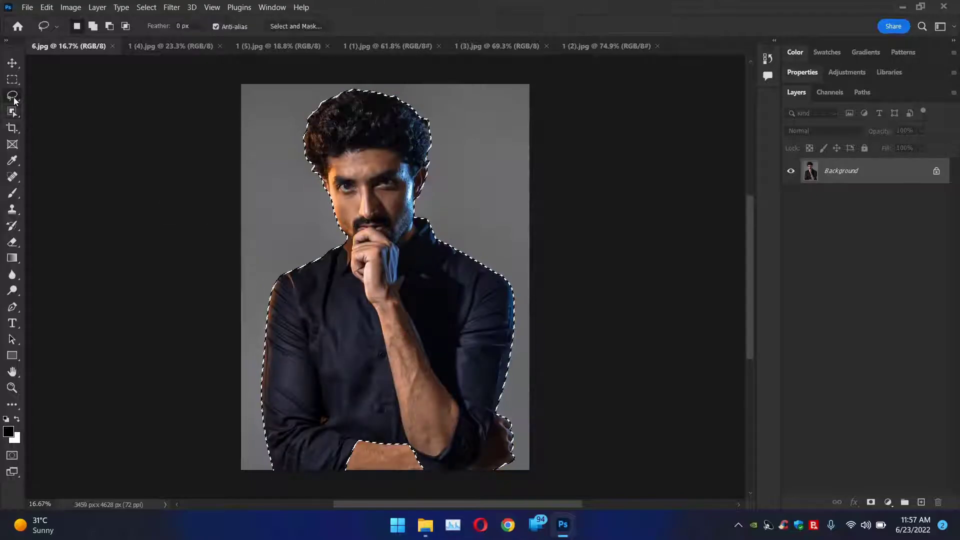
{"action": "right_click", "coordinate": [14, 100]}
{"action": "left_click", "coordinate": [66, 108]}
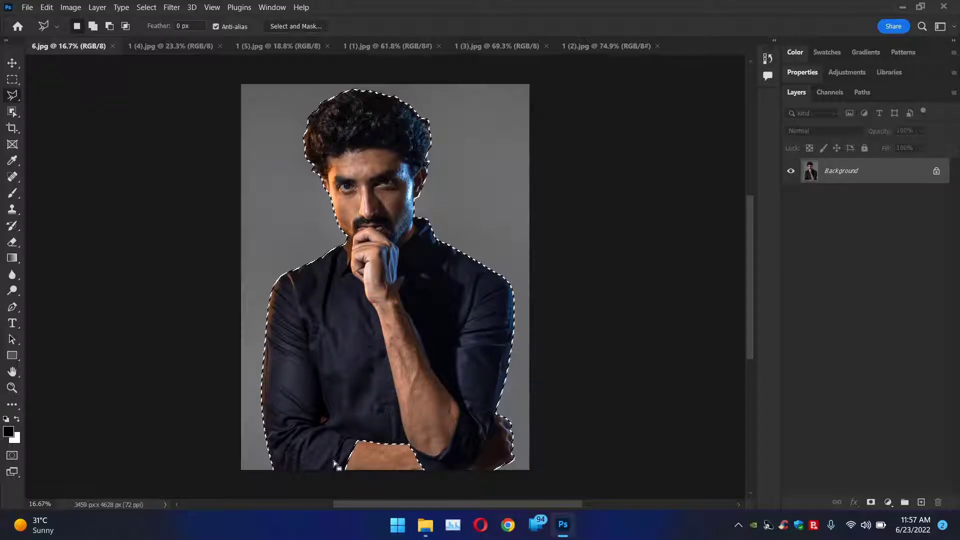
{"action": "key", "text": "shift"}
{"action": "left_click", "coordinate": [345, 470]}
{"action": "left_click", "coordinate": [429, 470]}
{"action": "left_click", "coordinate": [413, 419]}
{"action": "left_click", "coordinate": [324, 426]}
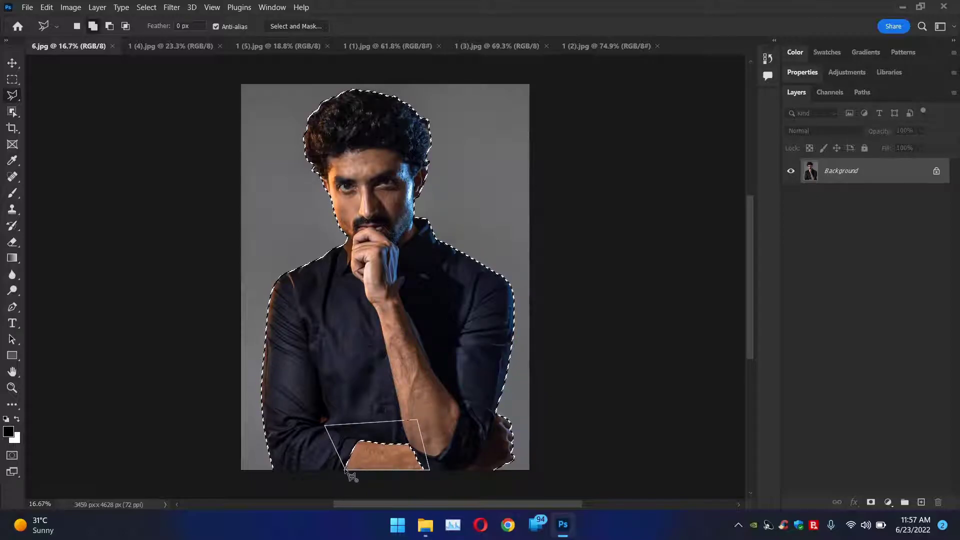
{"action": "left_click", "coordinate": [346, 471]}
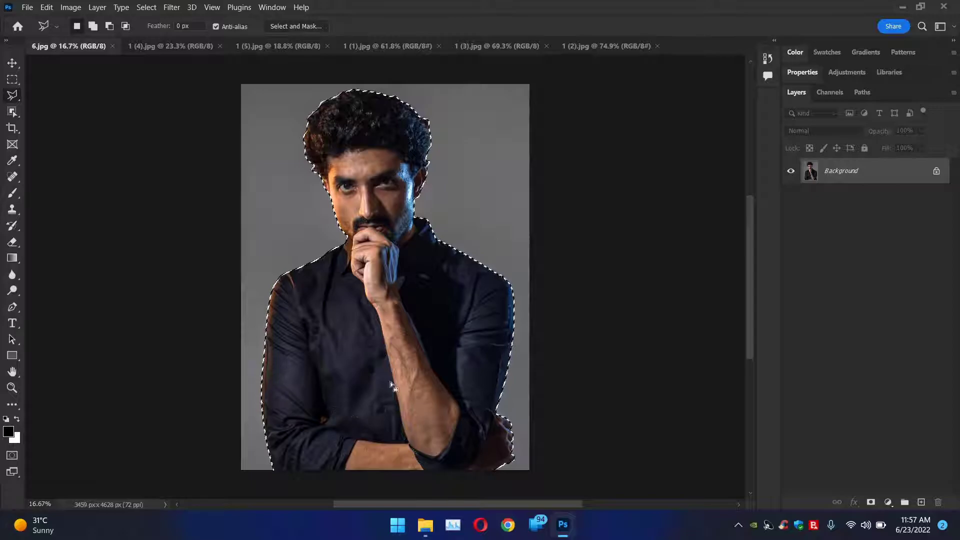
{"action": "left_click", "coordinate": [871, 502]}
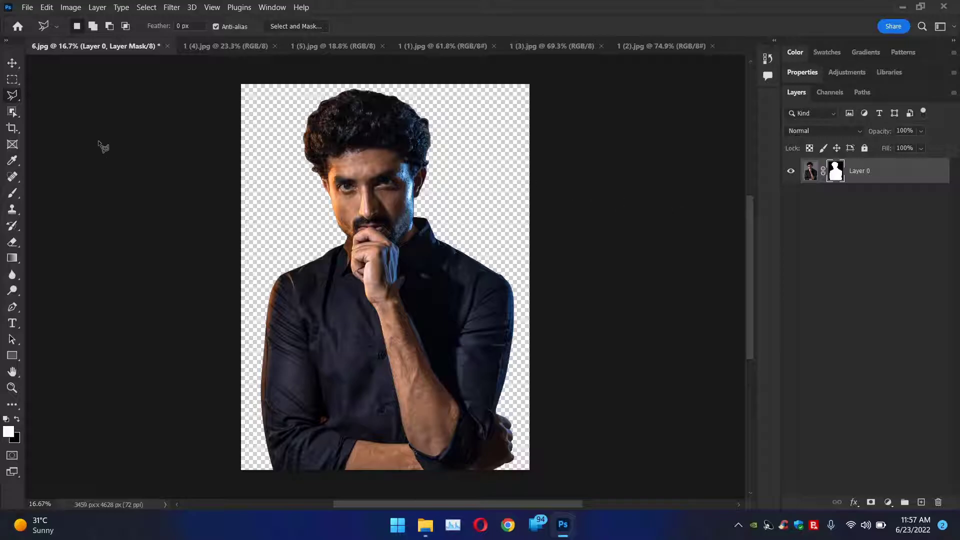
- Target the Layer 0 image thumbnail and undo the layer mask with Ctrl+Z
{"action": "left_click", "coordinate": [13, 112]}
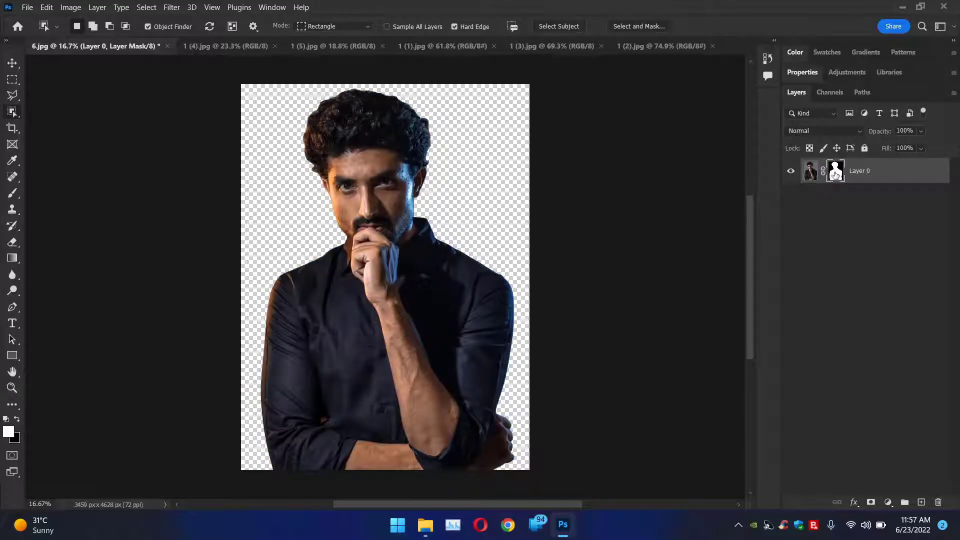
{"action": "left_click_drag", "start_coordinate": [810, 170], "coordinate": [837, 190]}
{"action": "key", "text": "ctrl+z"}
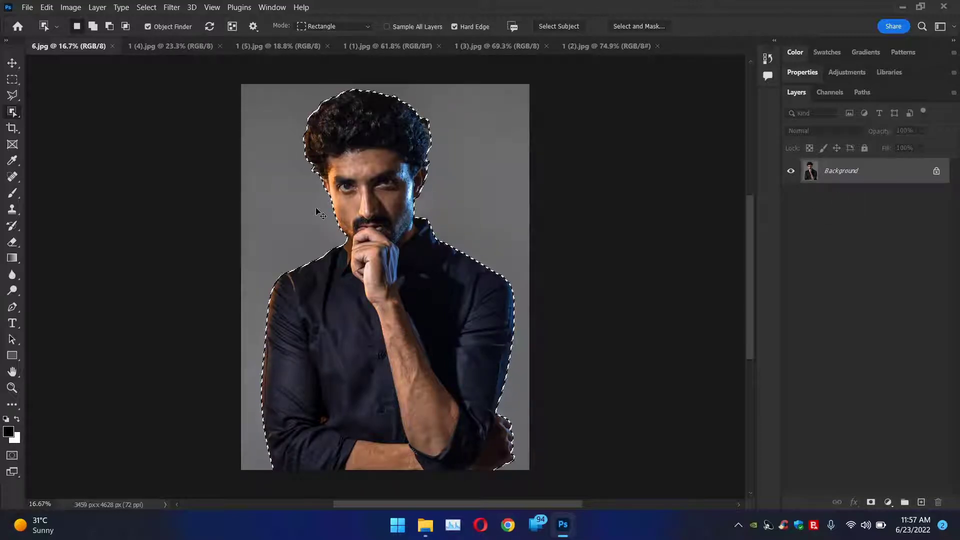
- Deselect the man and toggle the Show All Objects overlay on and off
{"action": "key", "text": "ctrl+d"}
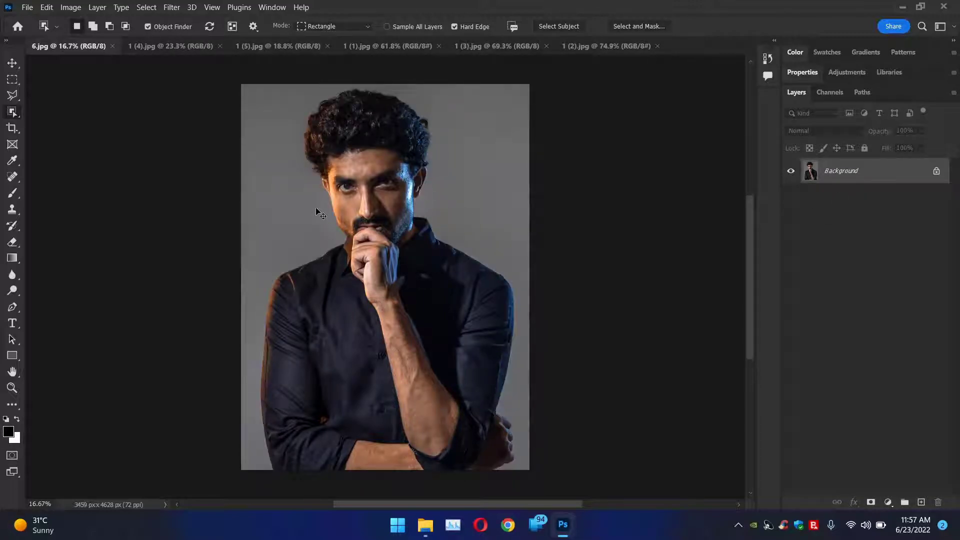
{"action": "left_click", "coordinate": [227, 26]}
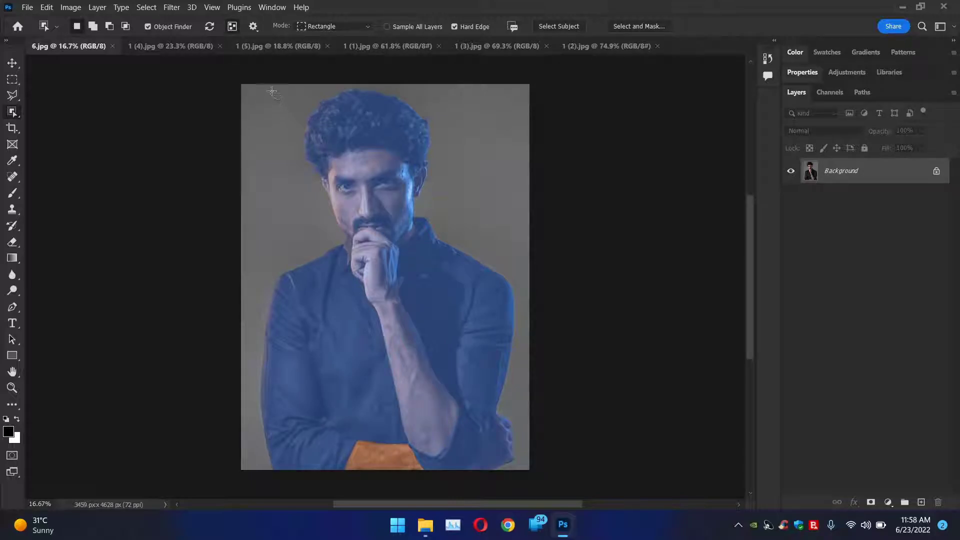
{"action": "left_click", "coordinate": [234, 28]}
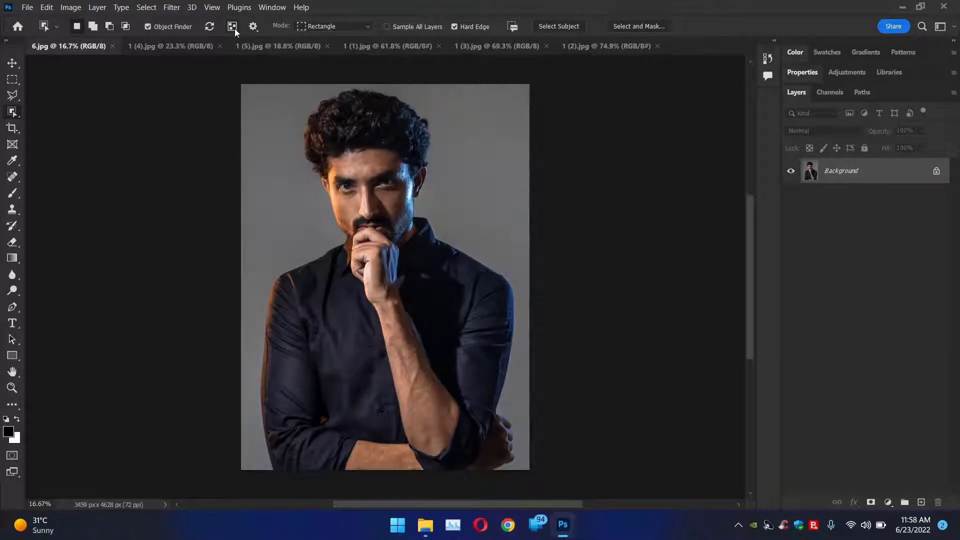
- Set the Object Finder overlay colour to Chartreuse in its settings
{"action": "left_click", "coordinate": [254, 27]}
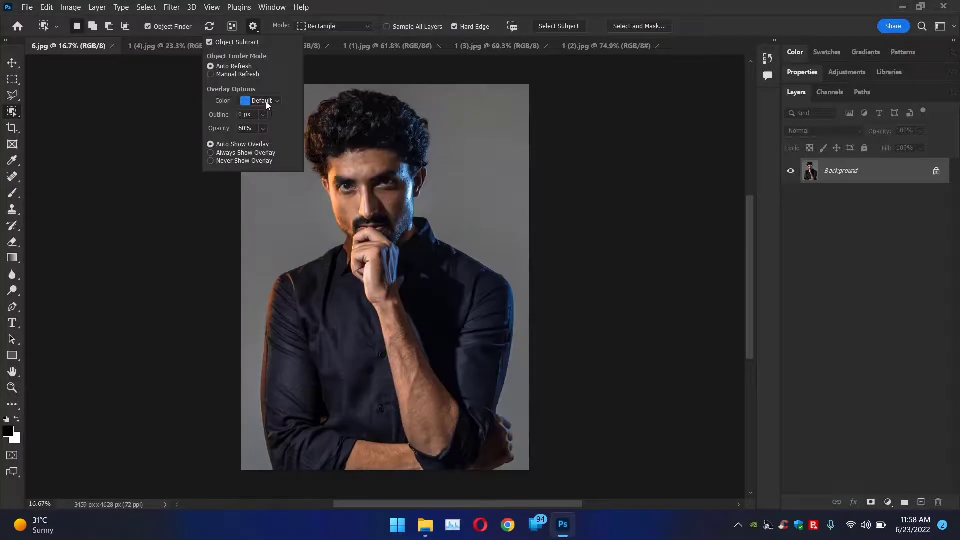
{"action": "left_click", "coordinate": [266, 101]}
{"action": "left_click", "coordinate": [260, 149]}
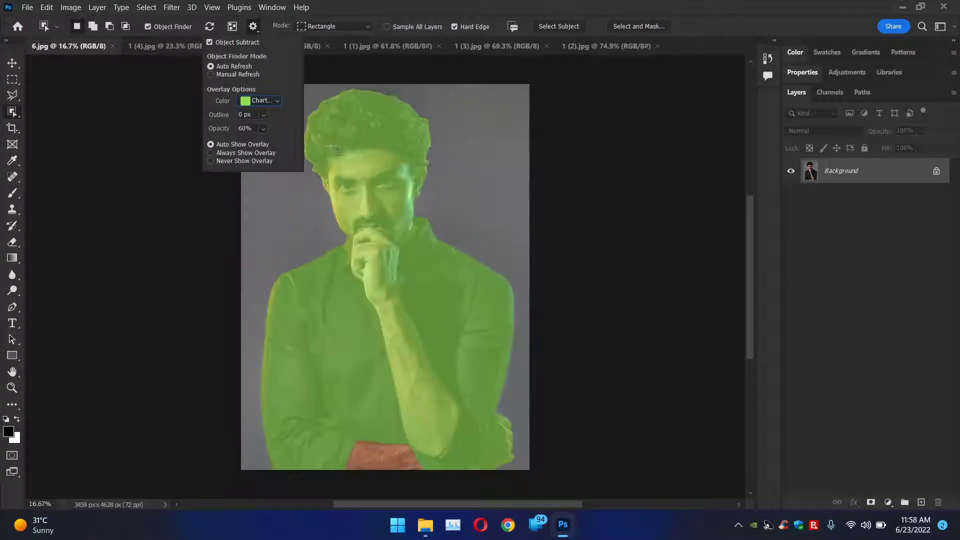
{"action": "left_click", "coordinate": [258, 101]}
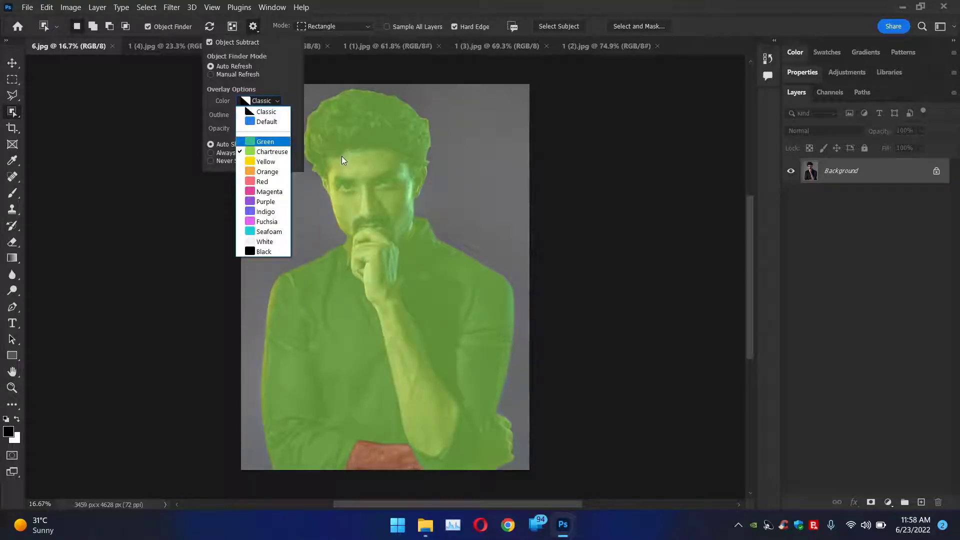
{"action": "left_click", "coordinate": [218, 111]}
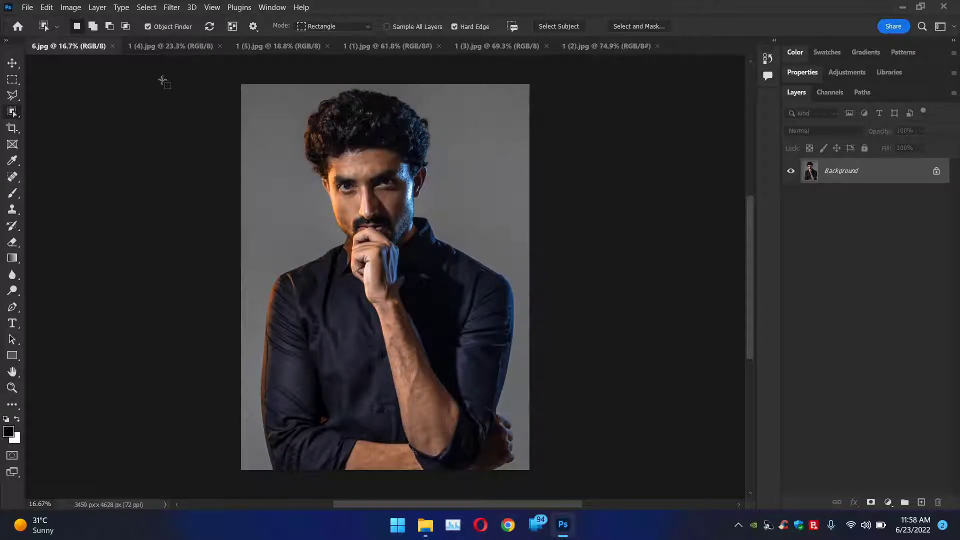
- In 1 (4).jpg, refresh detected objects and select the woman with her flower crown
{"action": "left_click", "coordinate": [163, 44]}
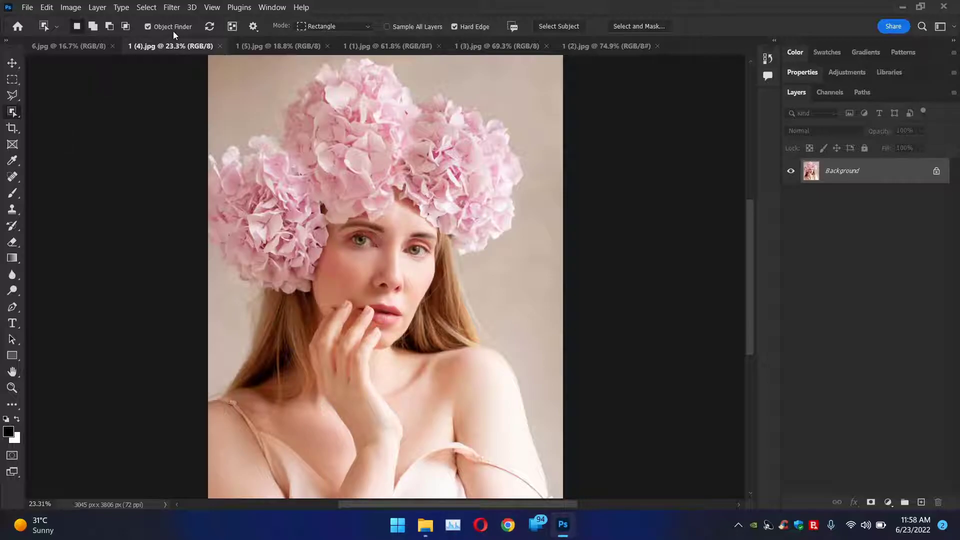
{"action": "left_click", "coordinate": [210, 30]}
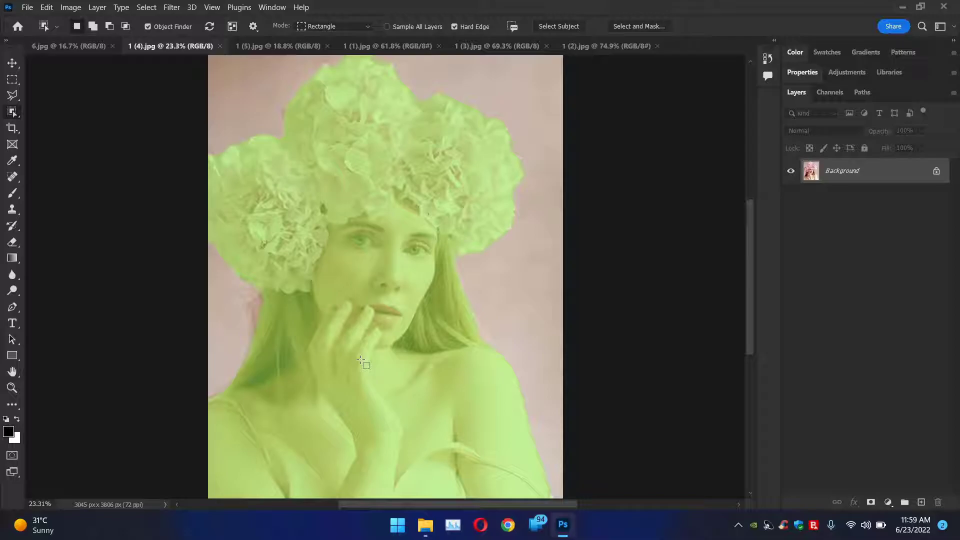
{"action": "left_click", "coordinate": [360, 360]}
{"action": "key", "text": "v"}
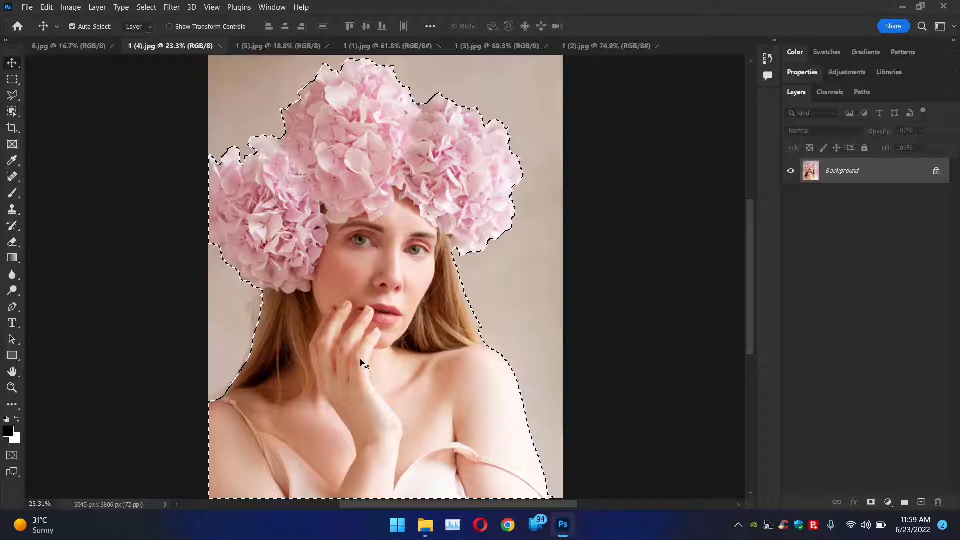
{"action": "key", "text": "w"}
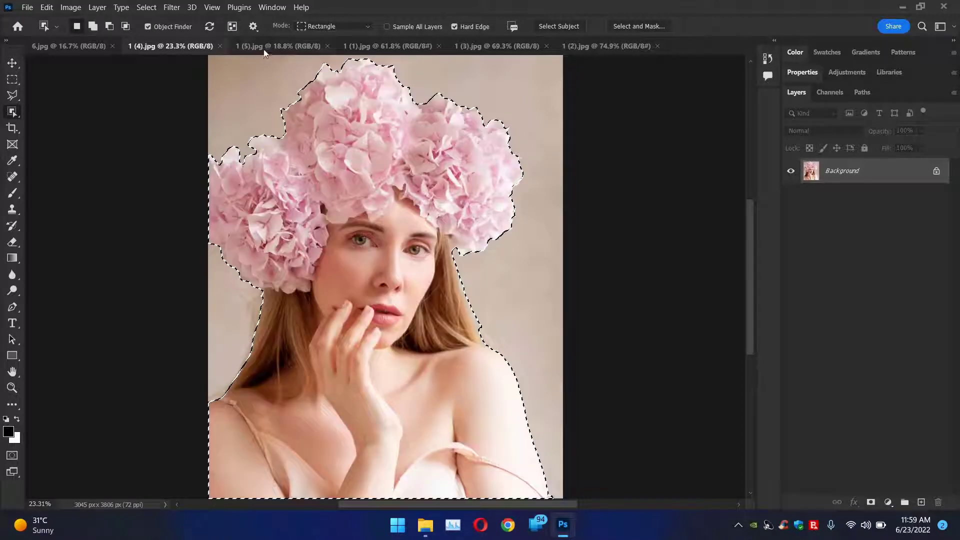
- Open 1 (5).jpg and show all detected objects, highlighting the woman and her basket
{"action": "left_click", "coordinate": [265, 47]}
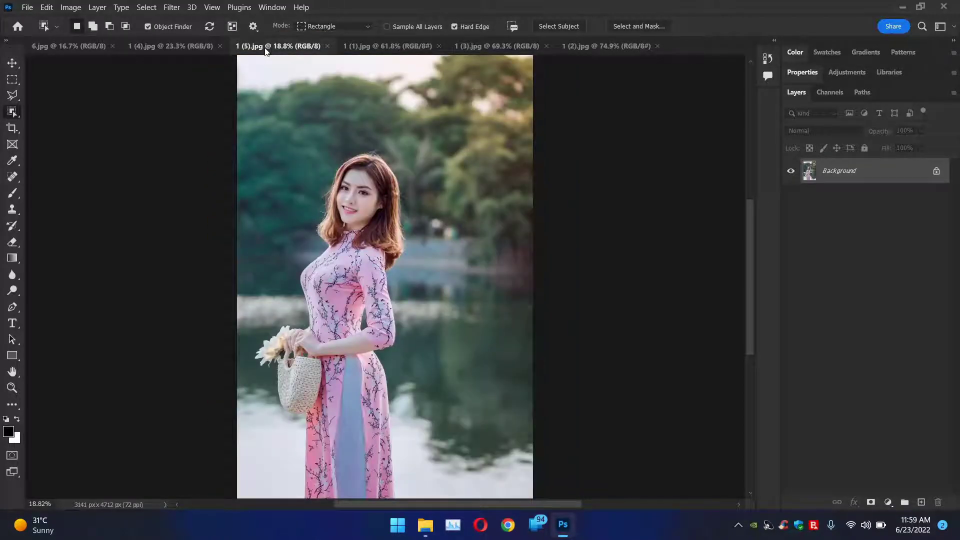
{"action": "left_click", "coordinate": [200, 45]}
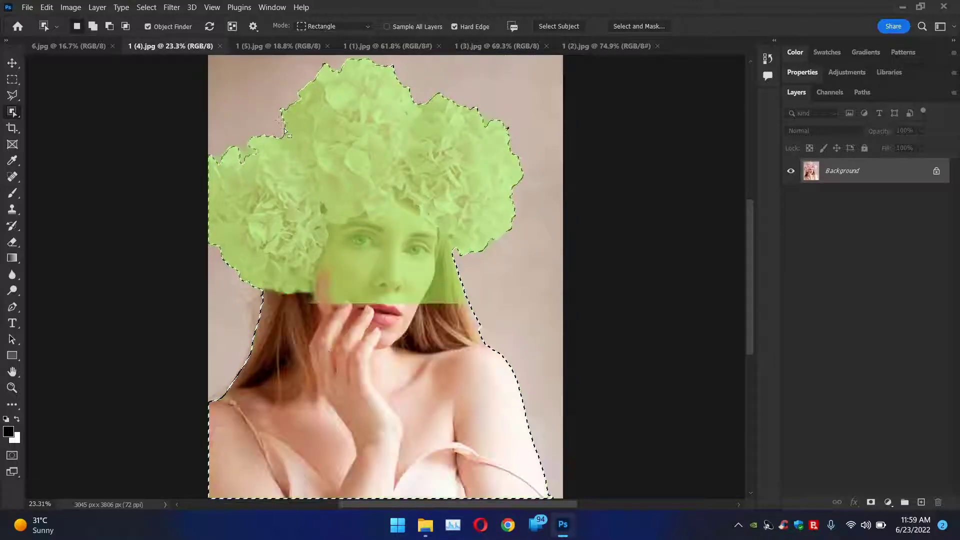
{"action": "left_click", "coordinate": [269, 45]}
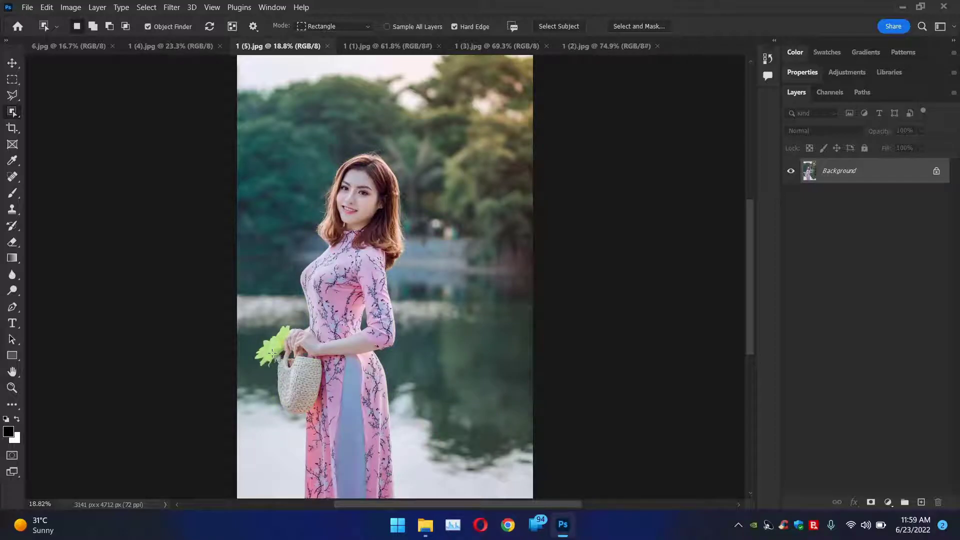
{"action": "scroll", "coordinate": [273, 354], "scroll_direction": "up", "scroll_amount": 6}
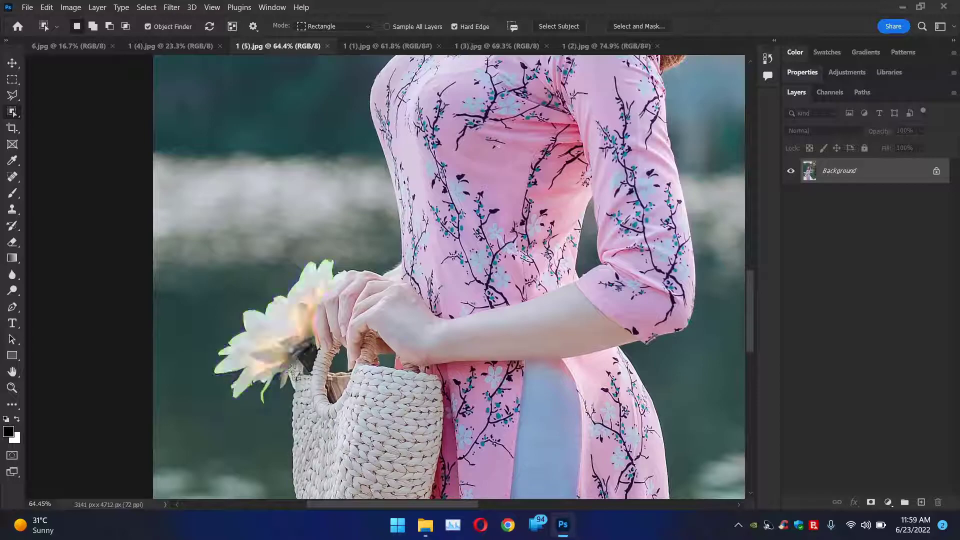
{"action": "scroll", "coordinate": [282, 322], "scroll_direction": "down", "scroll_amount": 6}
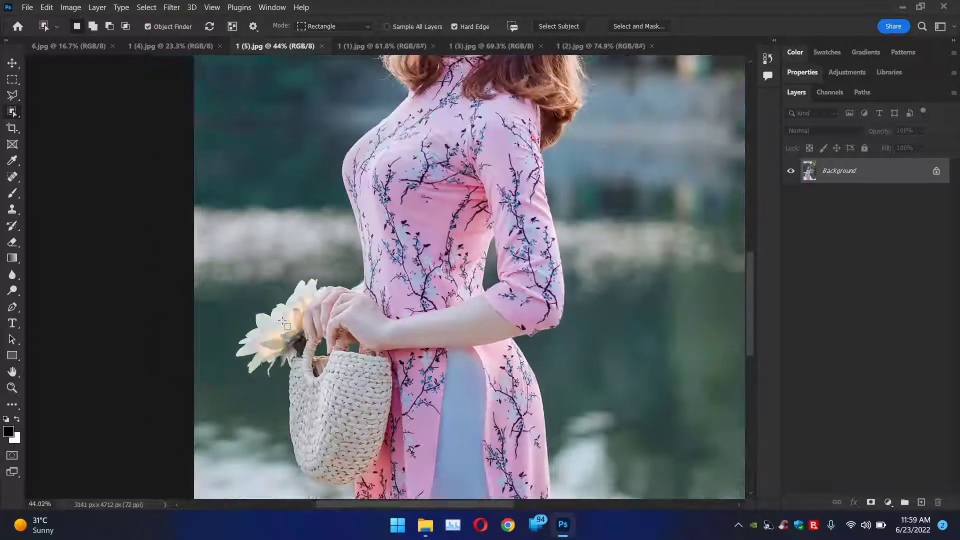
{"action": "scroll", "coordinate": [282, 322], "scroll_direction": "down", "scroll_amount": 1}
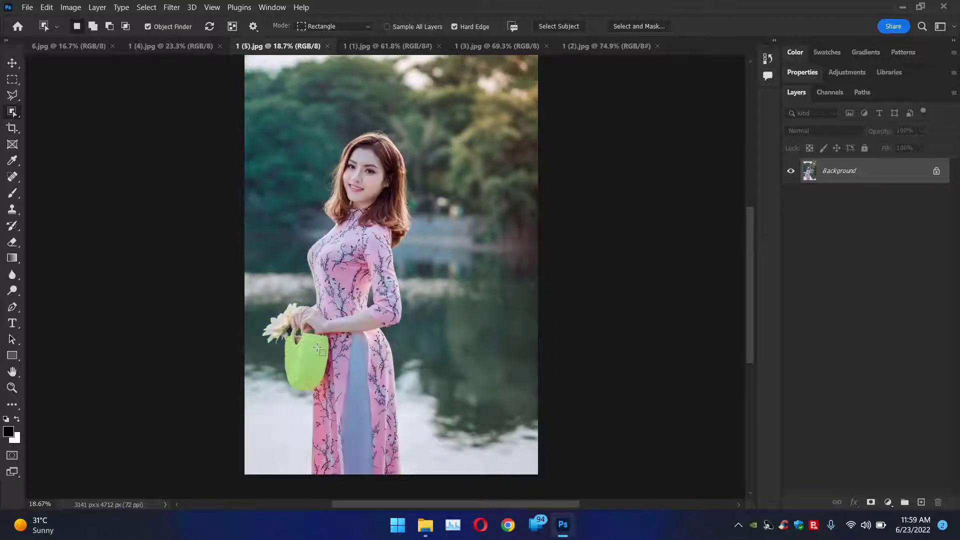
{"action": "left_click", "coordinate": [236, 29]}
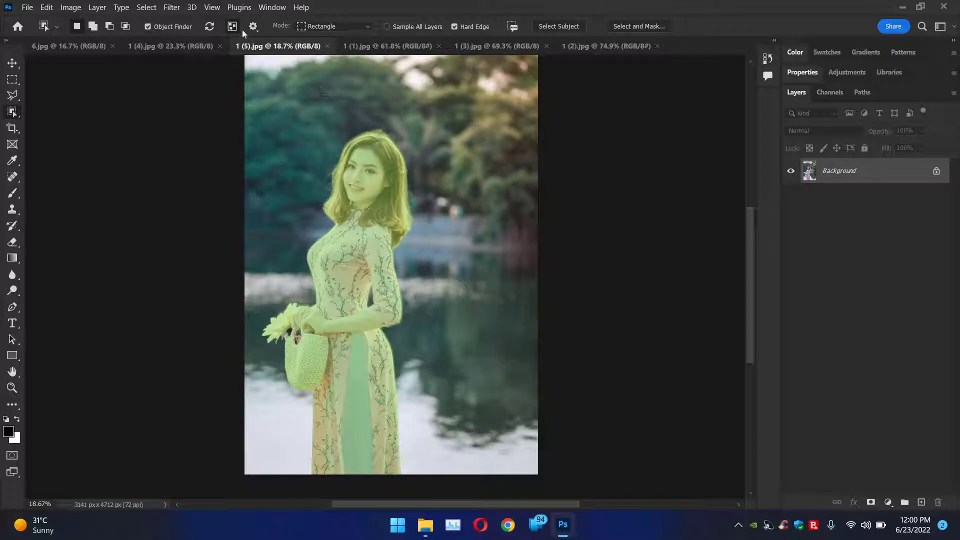
- Open the egg and stormtroopers photo 1 (1).jpg and toggle Show All Objects on and off
{"action": "left_click", "coordinate": [363, 48]}
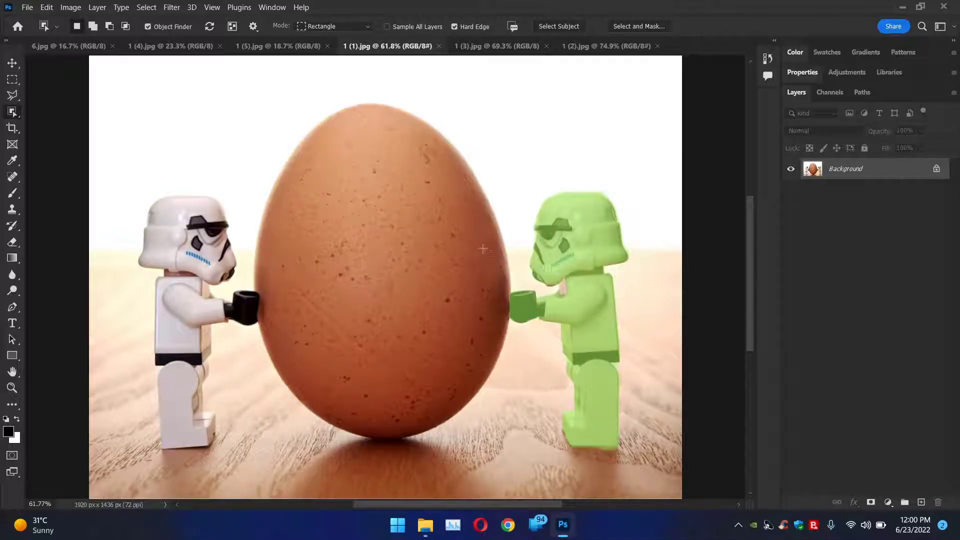
{"action": "left_click", "coordinate": [234, 26]}
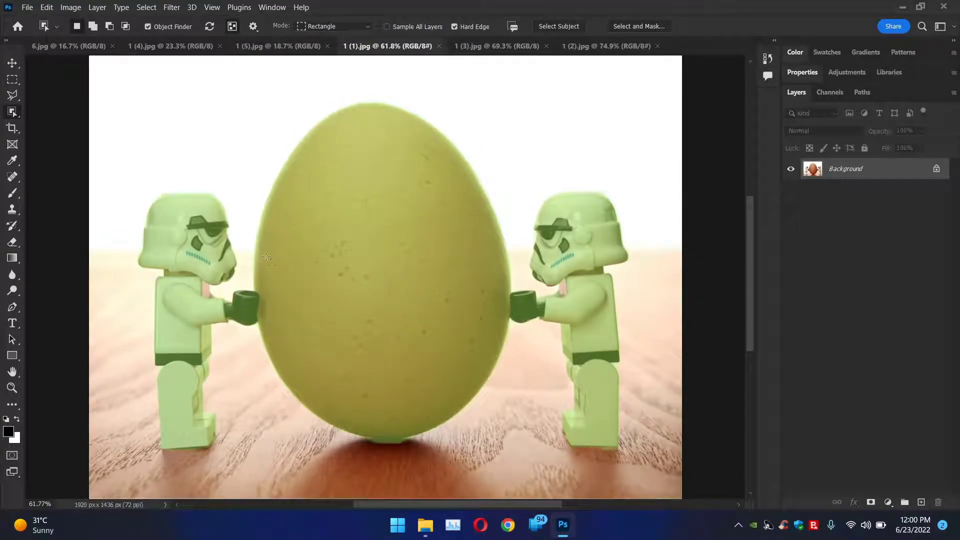
{"action": "left_click", "coordinate": [233, 26]}
{"action": "left_click", "coordinate": [467, 48]}
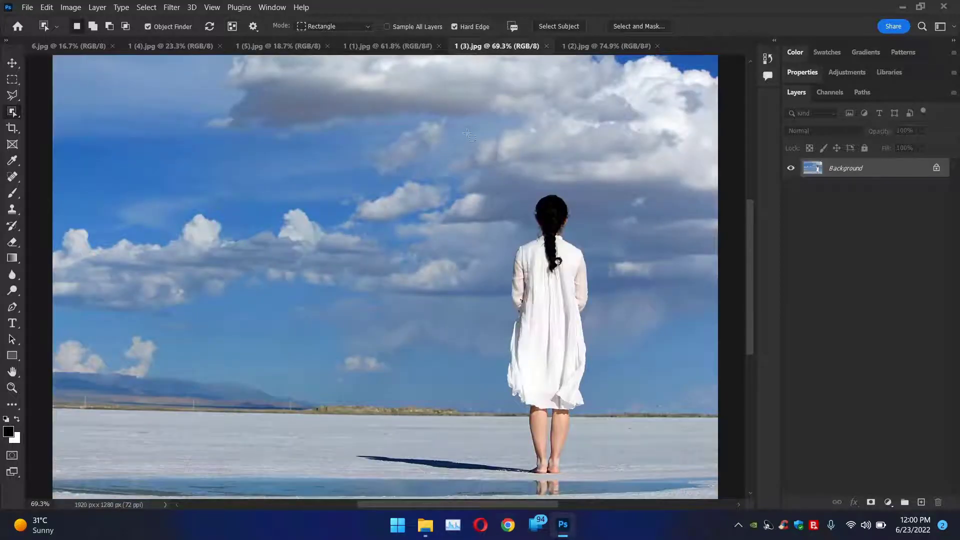
{"action": "scroll", "coordinate": [463, 152], "scroll_direction": "down", "scroll_amount": 1}
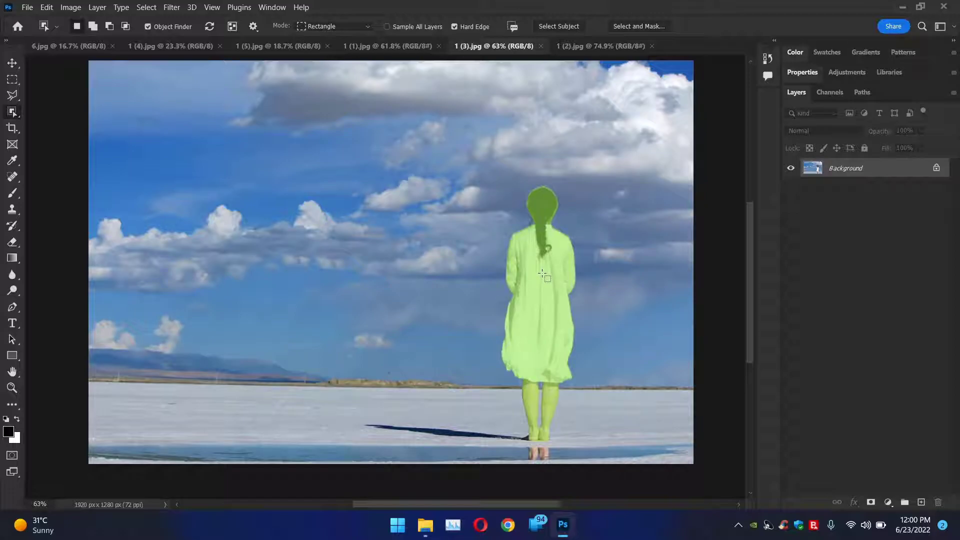
- Switch to the geese photo 1 (2).jpg and toggle Show All Objects on and off
{"action": "left_click", "coordinate": [597, 49]}
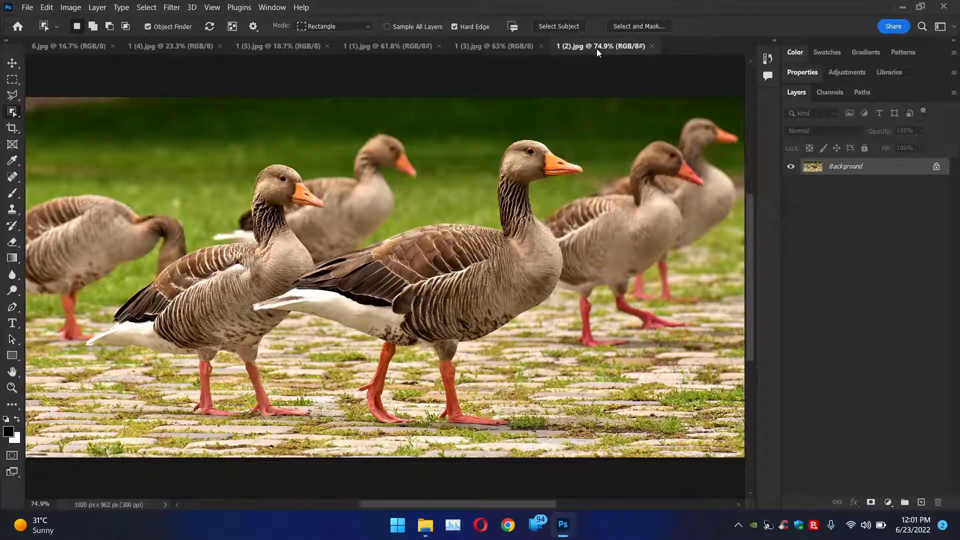
{"action": "left_click", "coordinate": [233, 27]}
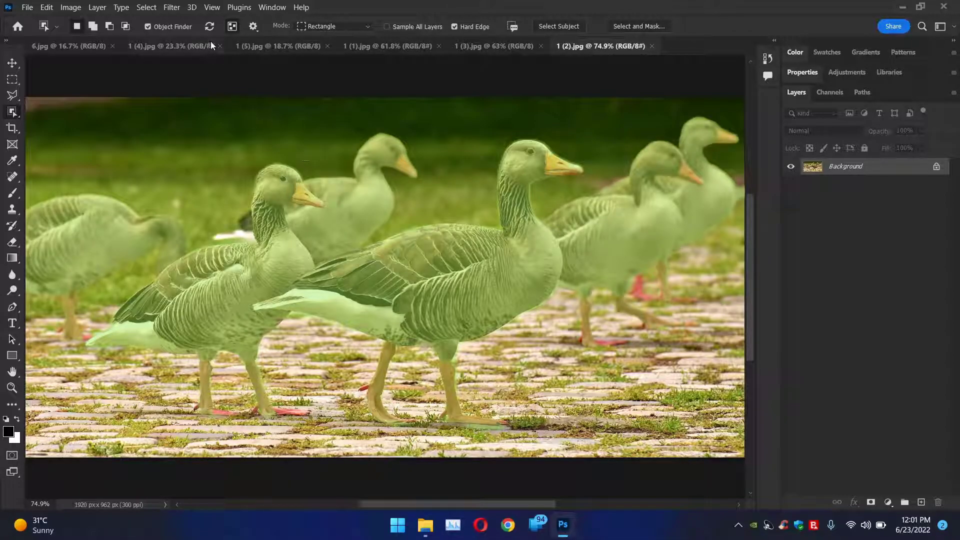
{"action": "left_click", "coordinate": [235, 29]}
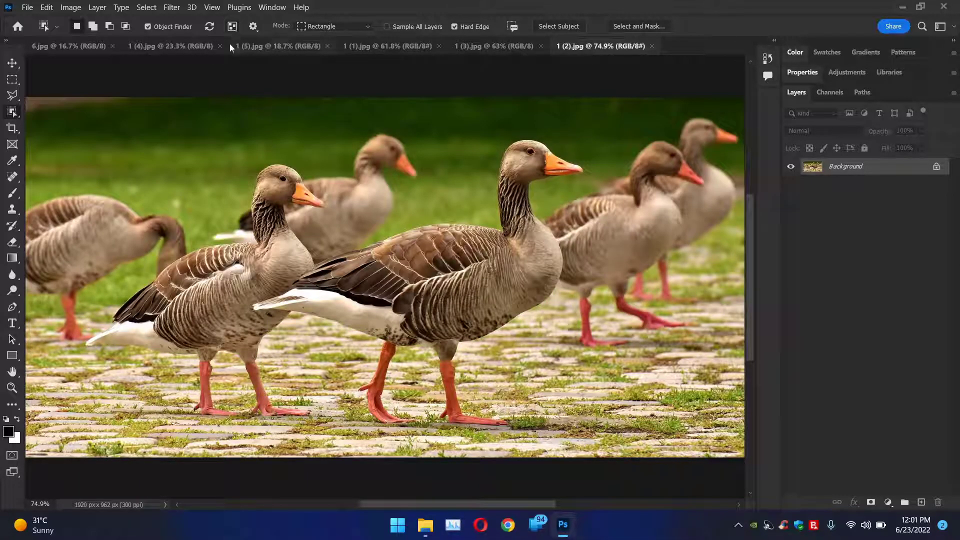